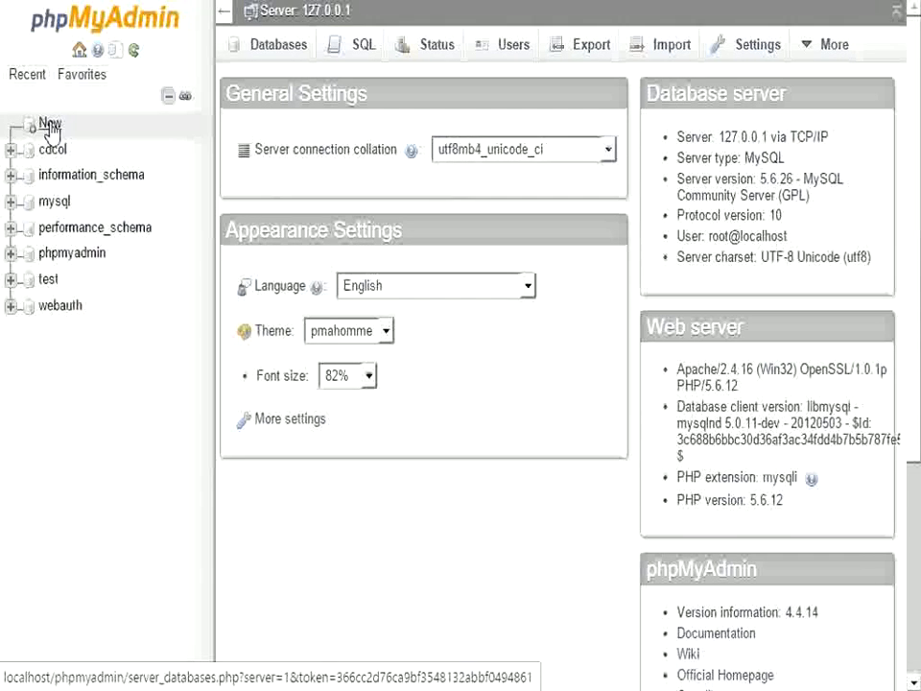
Create a new empty database named mybike from the server home page
click(79, 49)
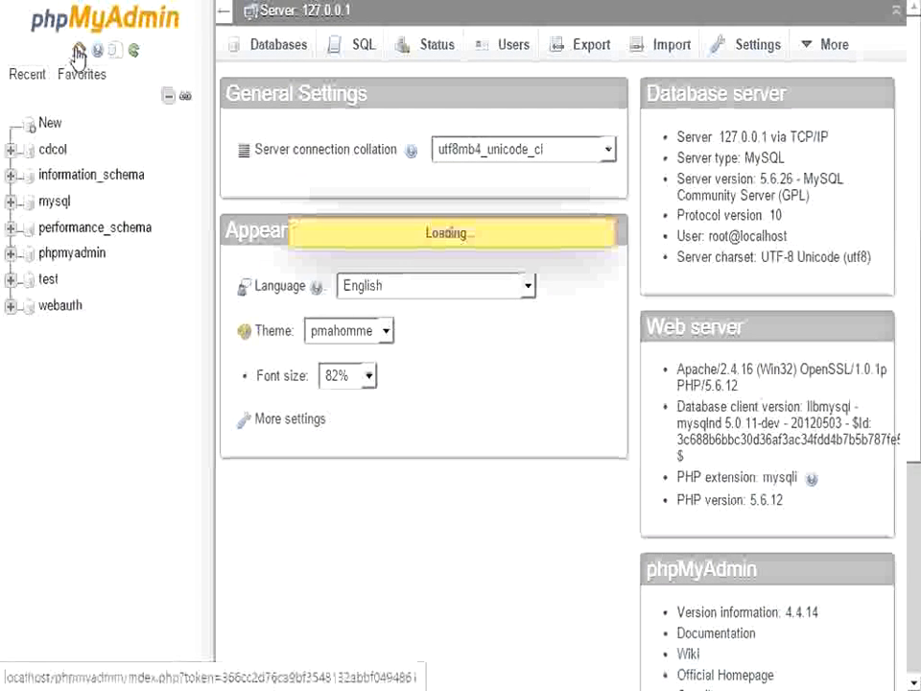
click(45, 123)
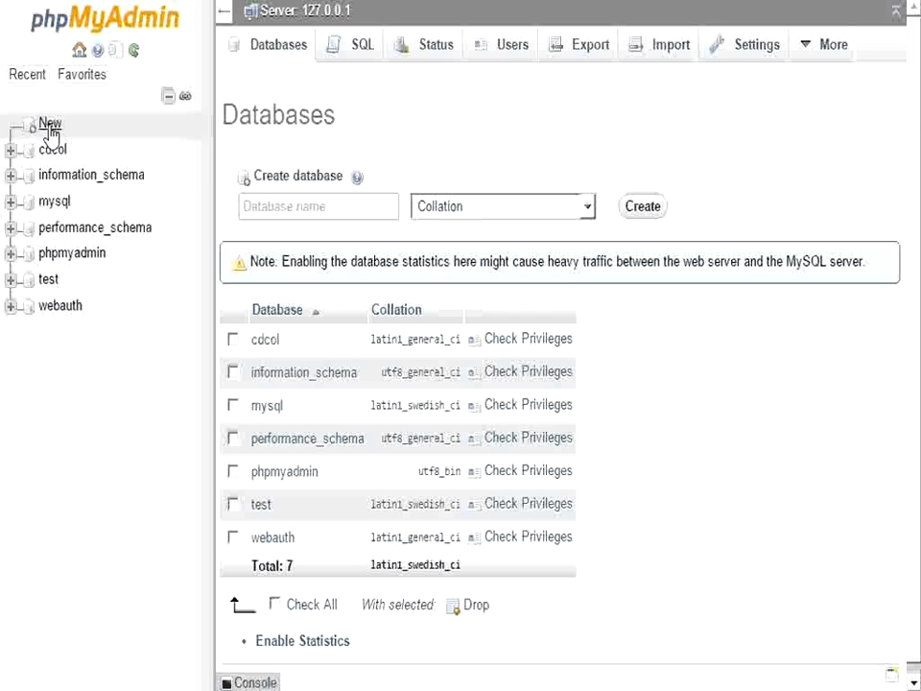
click(265, 203)
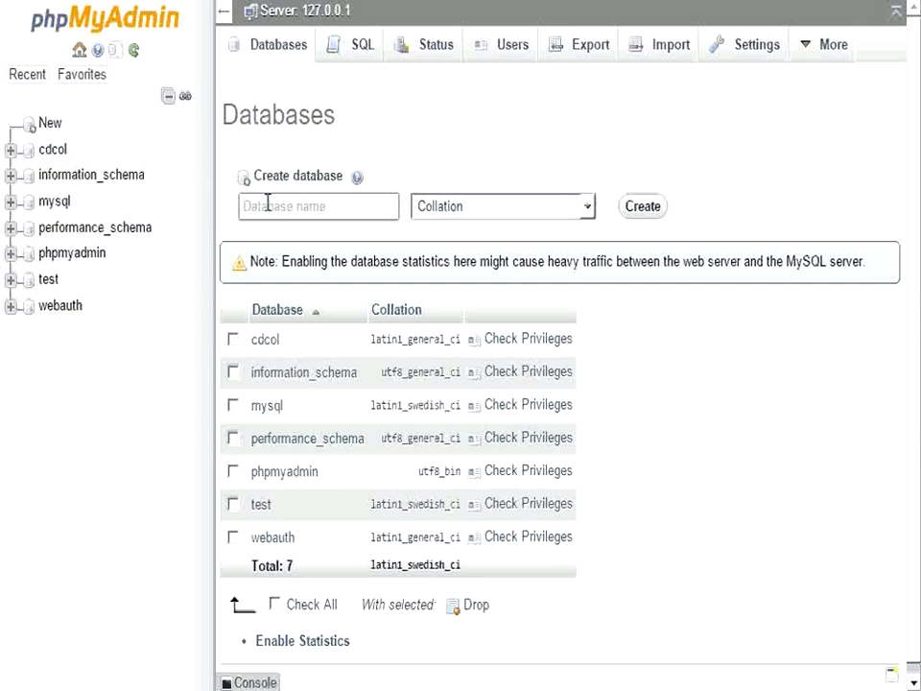
text(mybike)
click(644, 211)
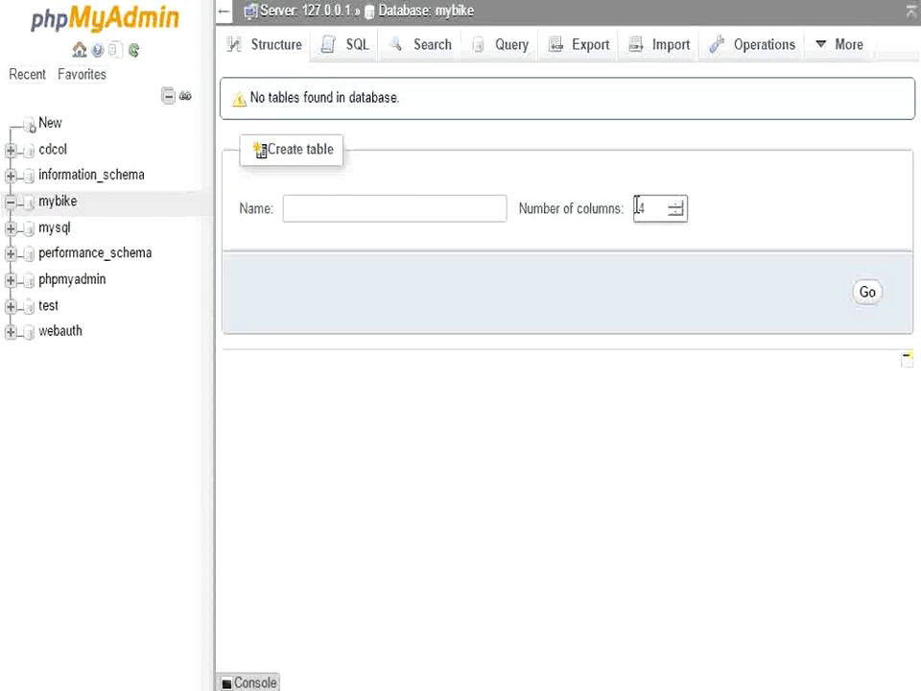
Open the mybike database and show its Privileges page listing the root accounts
click(56, 231)
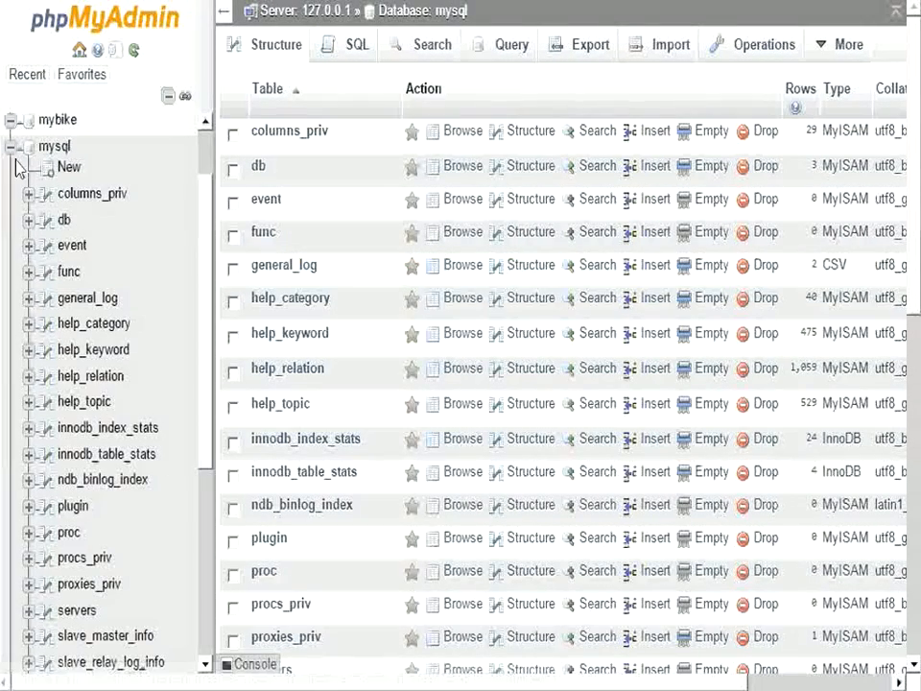
click(13, 150)
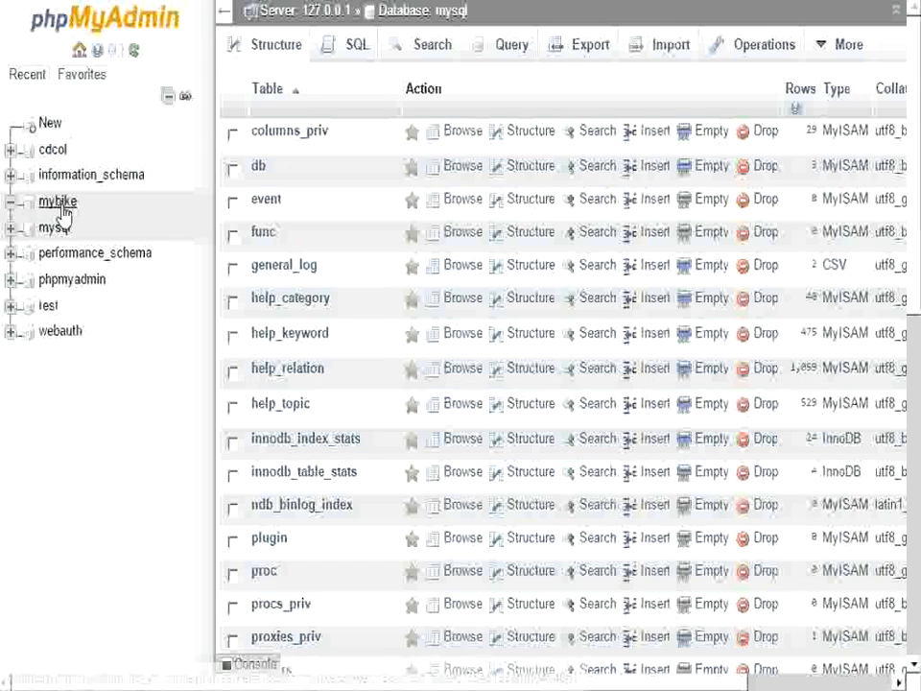
click(58, 202)
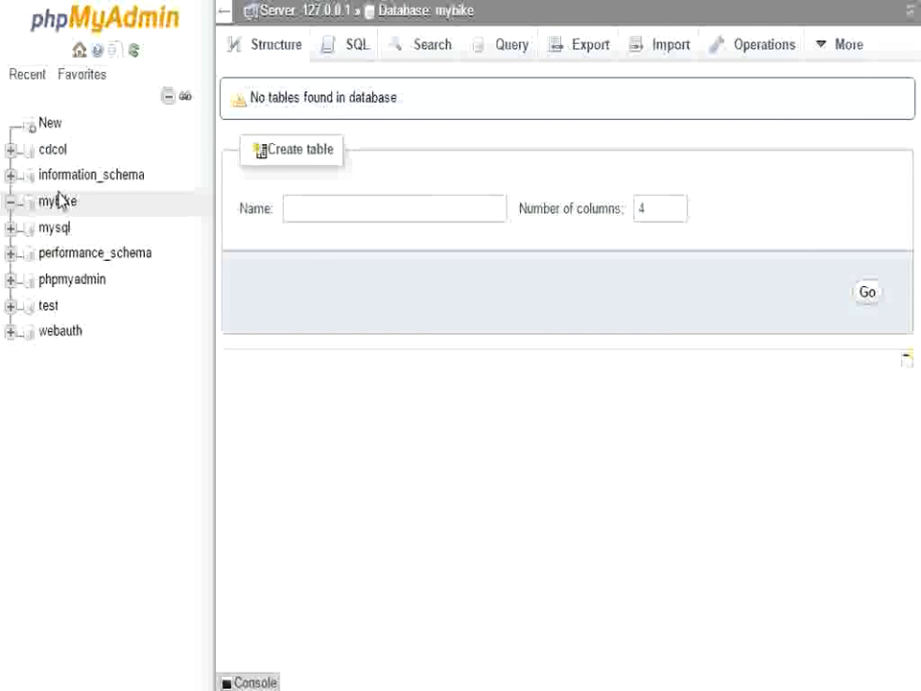
mouse_move(841, 48)
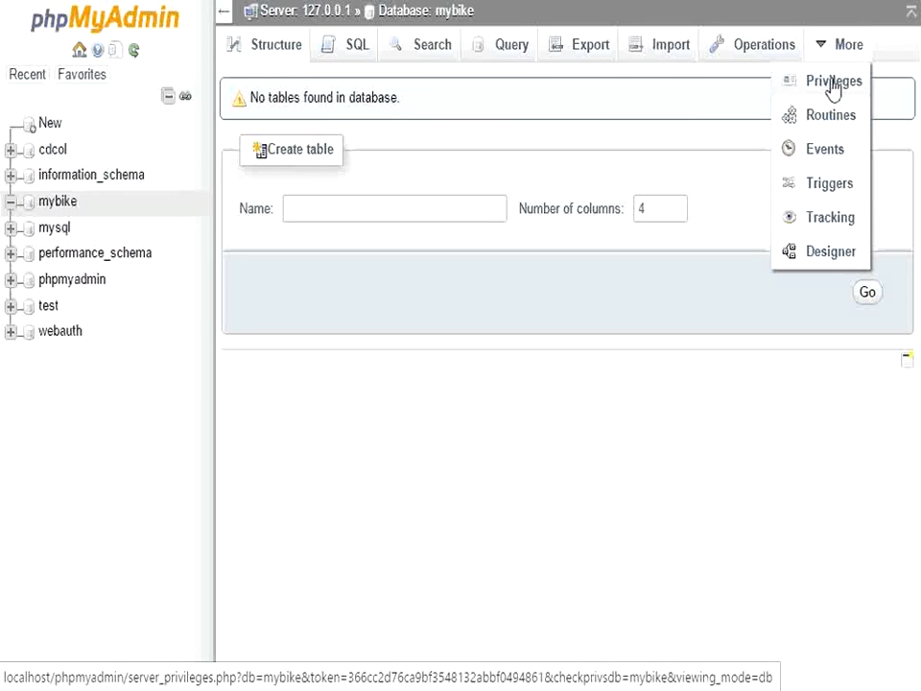
click(832, 84)
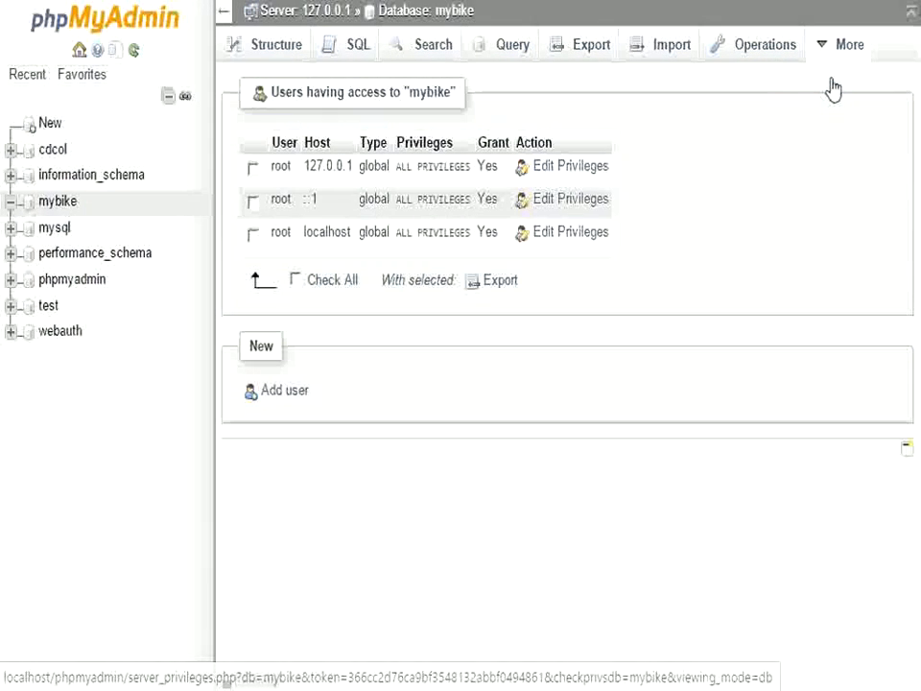
Start a new user named MyBike restricted to host localhost
click(286, 394)
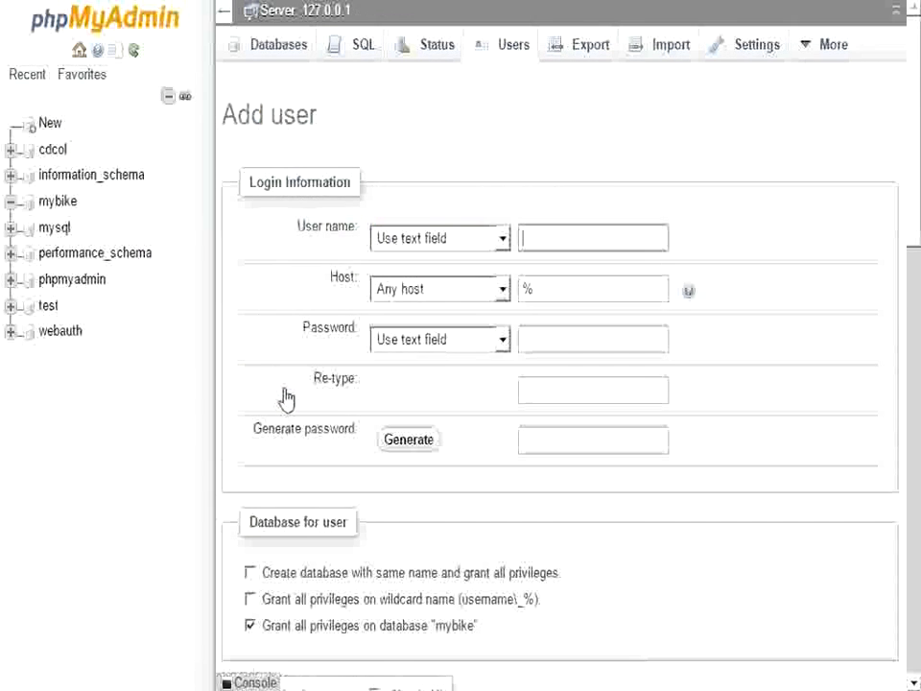
click(545, 239)
text(MyBike)
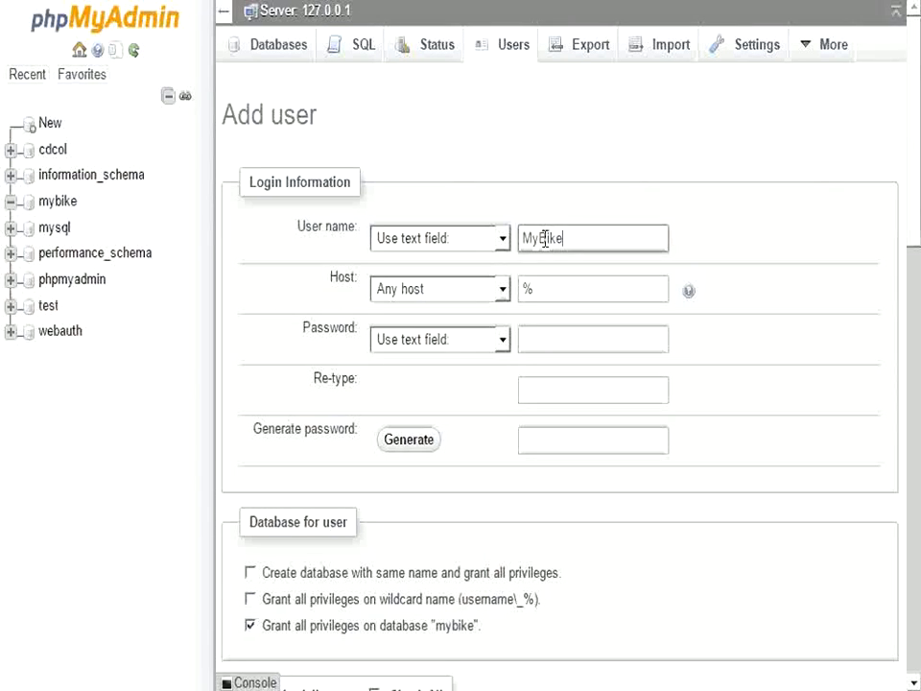
click(501, 288)
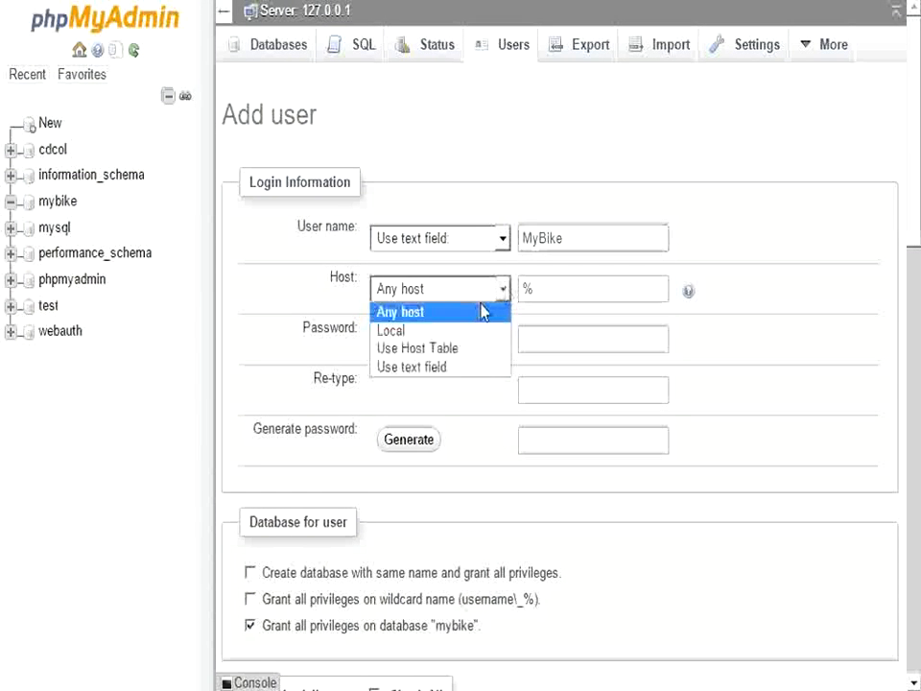
click(467, 331)
Enter the new user's password and retype it to confirm
click(537, 341)
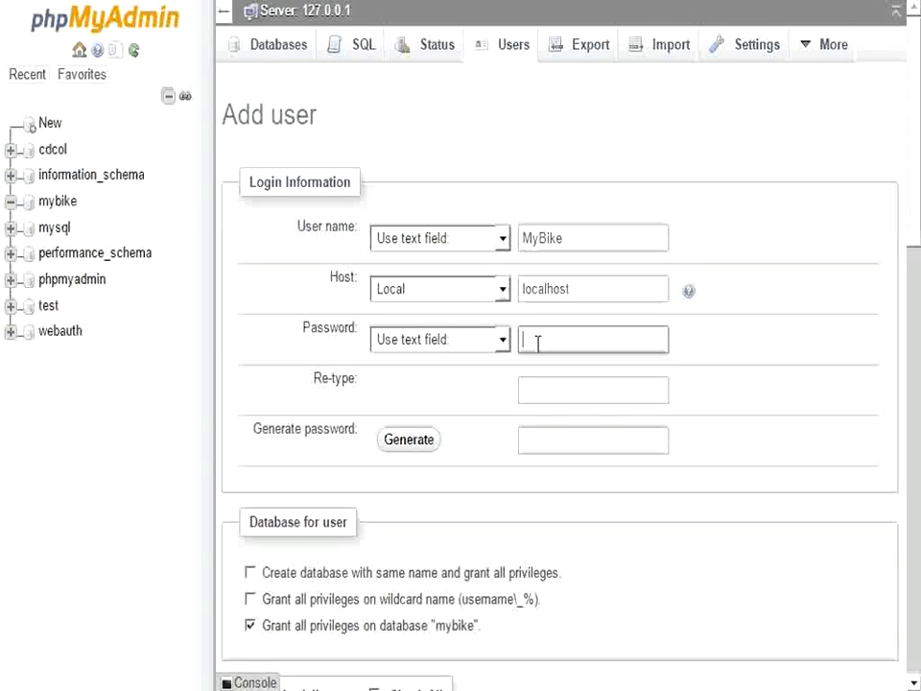
text(••••••••••••)
key(BackSpace)
key(BackSpace)
key(BackSpace)
key(BackSpace)
key(BackSpace)
key(BackSpace)
key(BackSpace)
key(BackSpace)
key(BackSpace)
key(BackSpace)
text(•••)
click(528, 387)
text(•••••••)
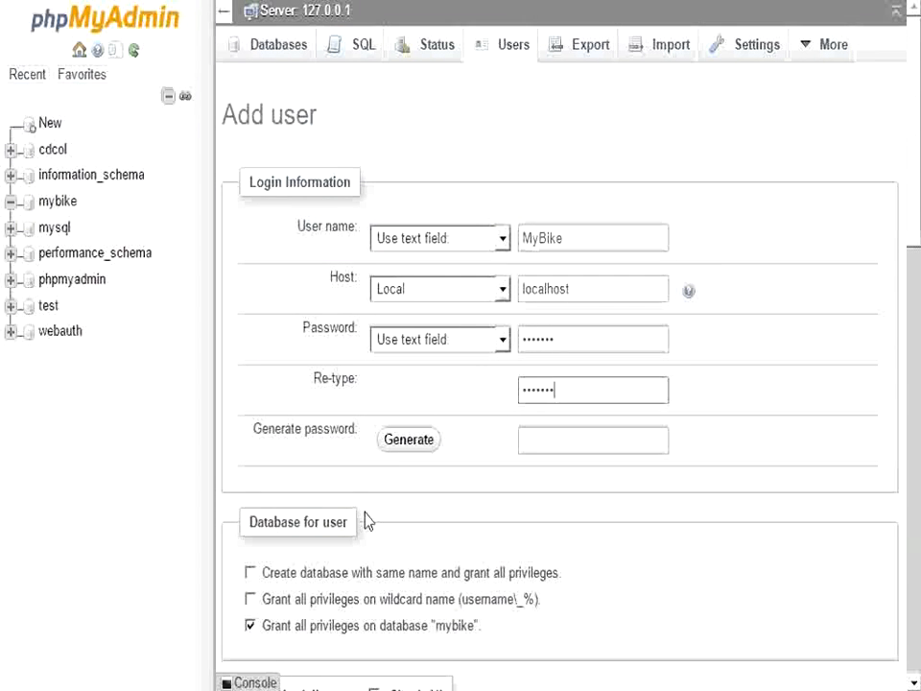
Grant all global privileges except the Administration ones, from GRANT through CREATE USER
scroll(567, 517, down, 5)
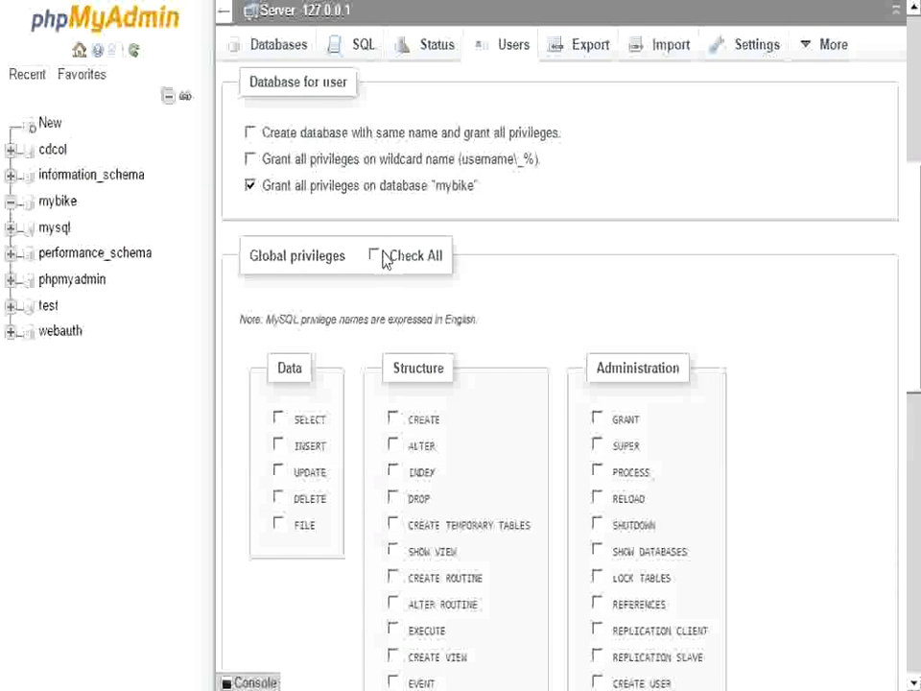
click(373, 255)
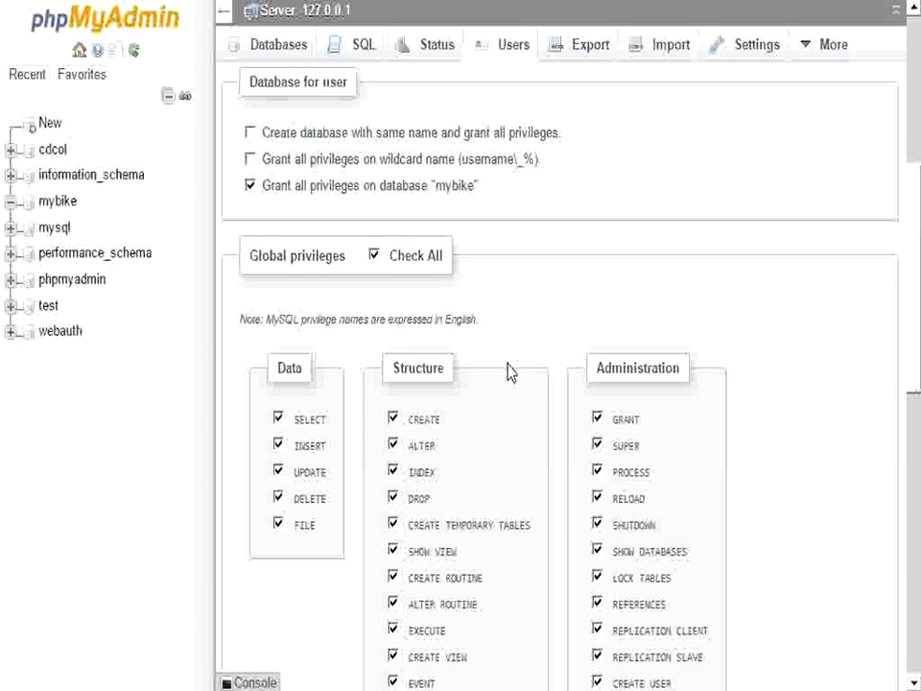
click(597, 419)
click(597, 445)
click(597, 471)
click(597, 498)
click(597, 525)
click(596, 550)
click(596, 578)
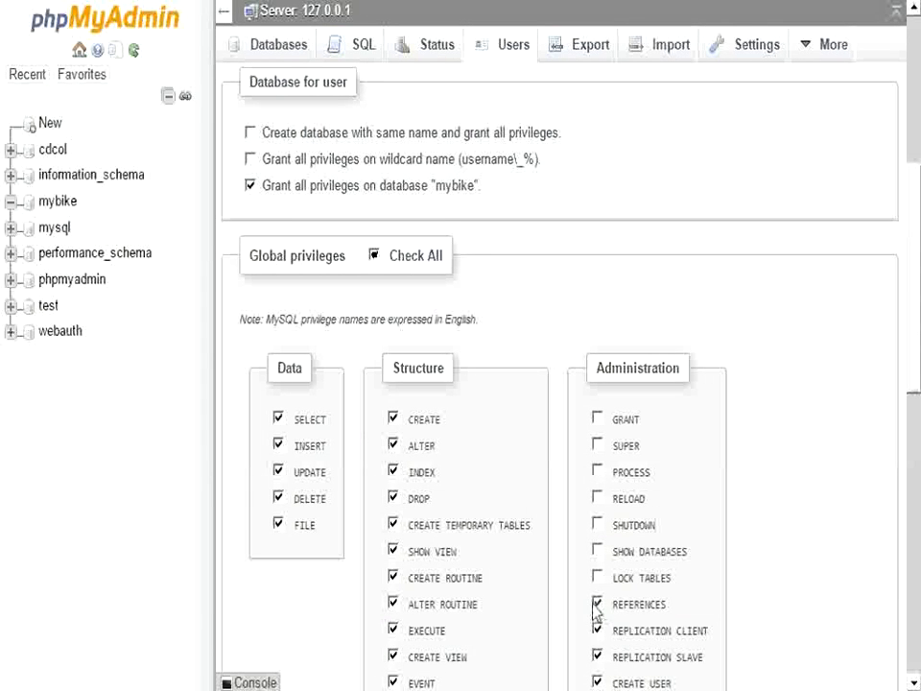
click(597, 603)
click(597, 629)
click(597, 657)
scroll(734, 549, down, 5)
click(597, 244)
scroll(395, 437, down, 4)
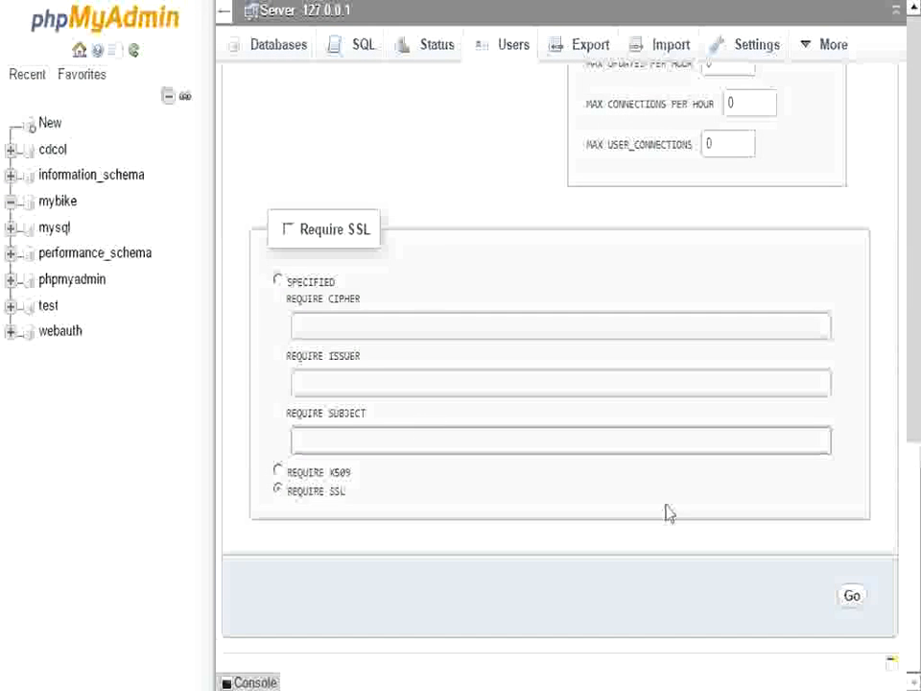
Create the MyBike user and check which users have privileges on mybike
click(852, 598)
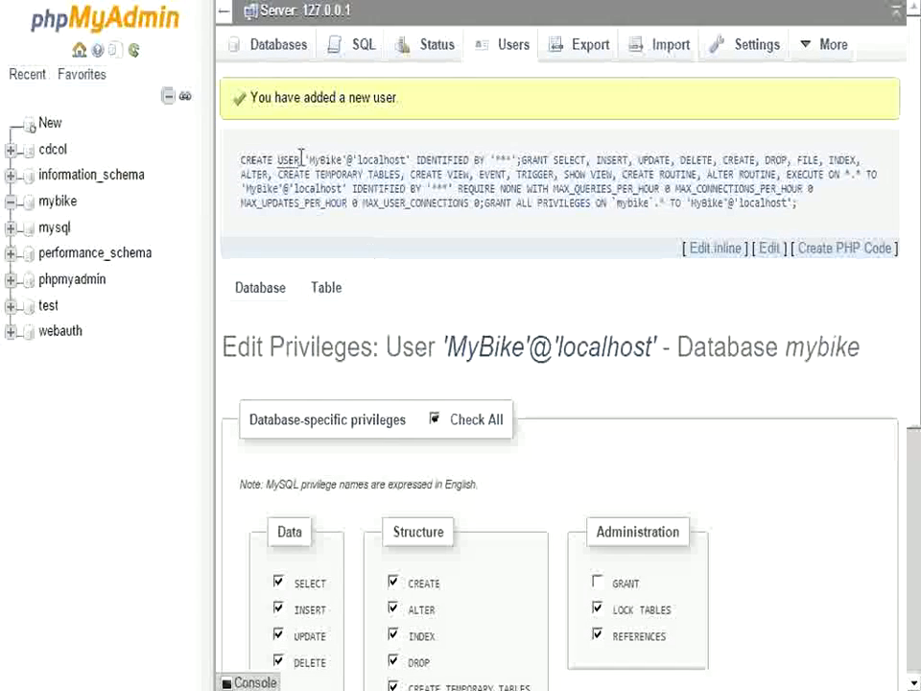
click(269, 56)
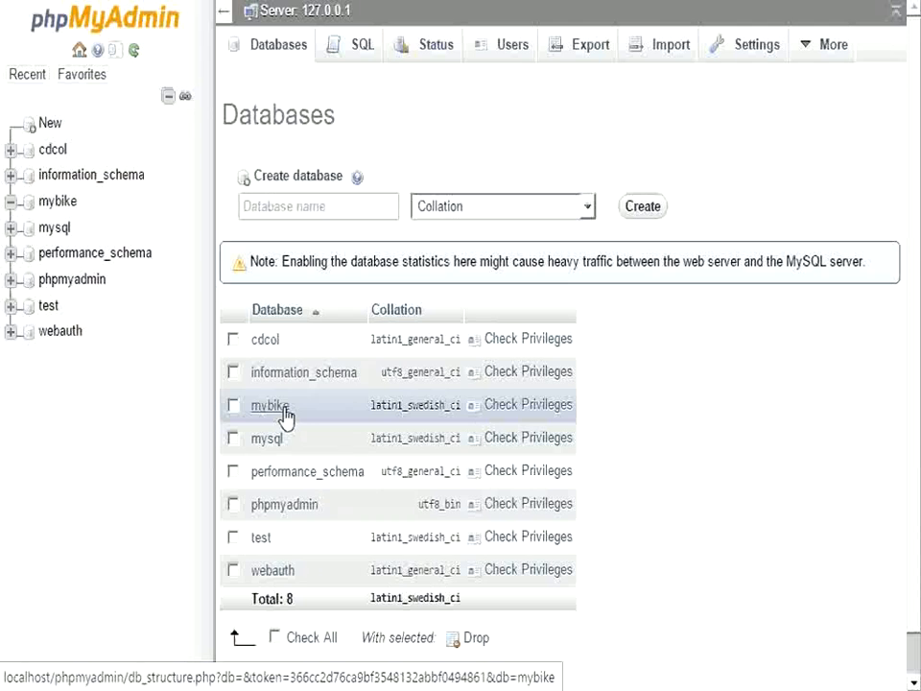
click(534, 408)
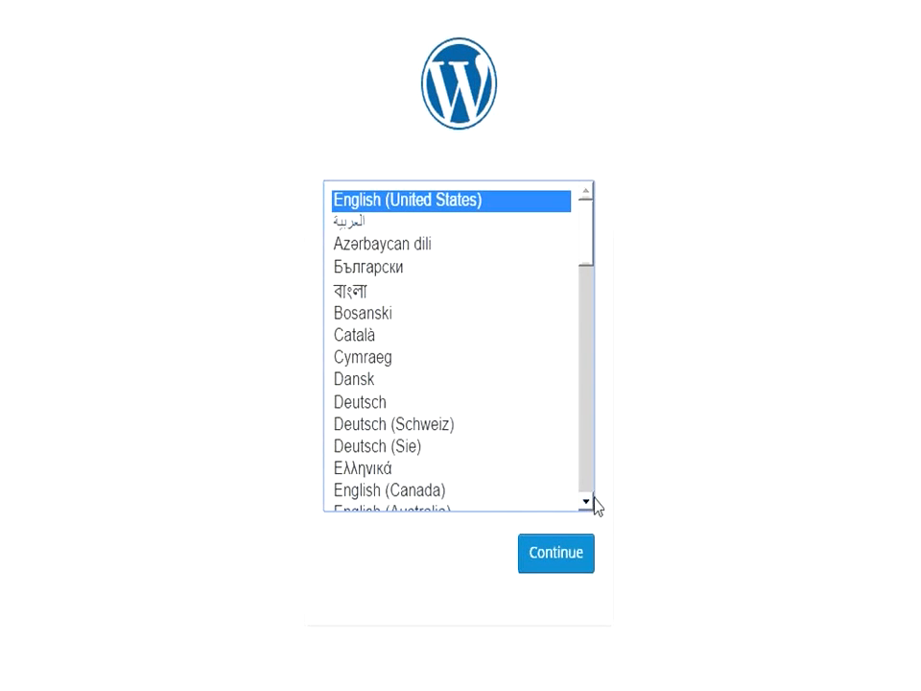
Choose English (Australia) as the install language and continue to the database connection form
scroll(594, 504, down, 1)
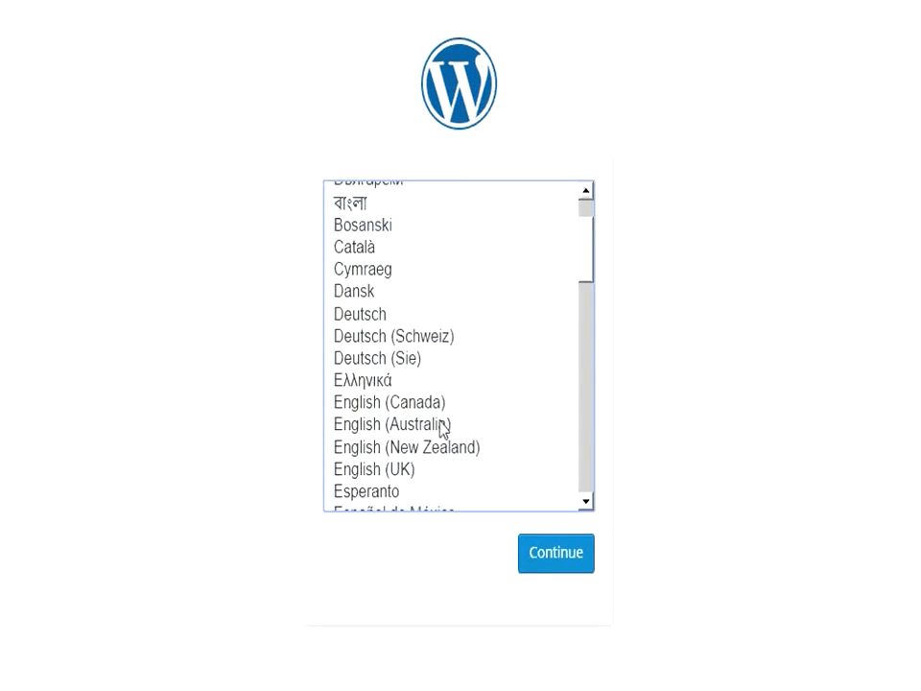
click(443, 428)
click(533, 562)
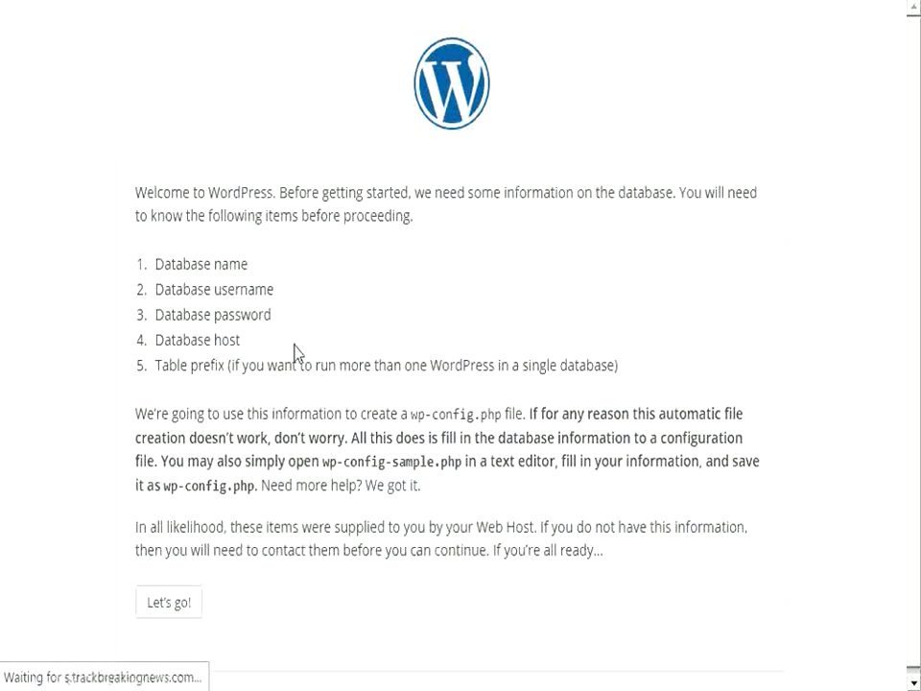
scroll(298, 353, down, 1)
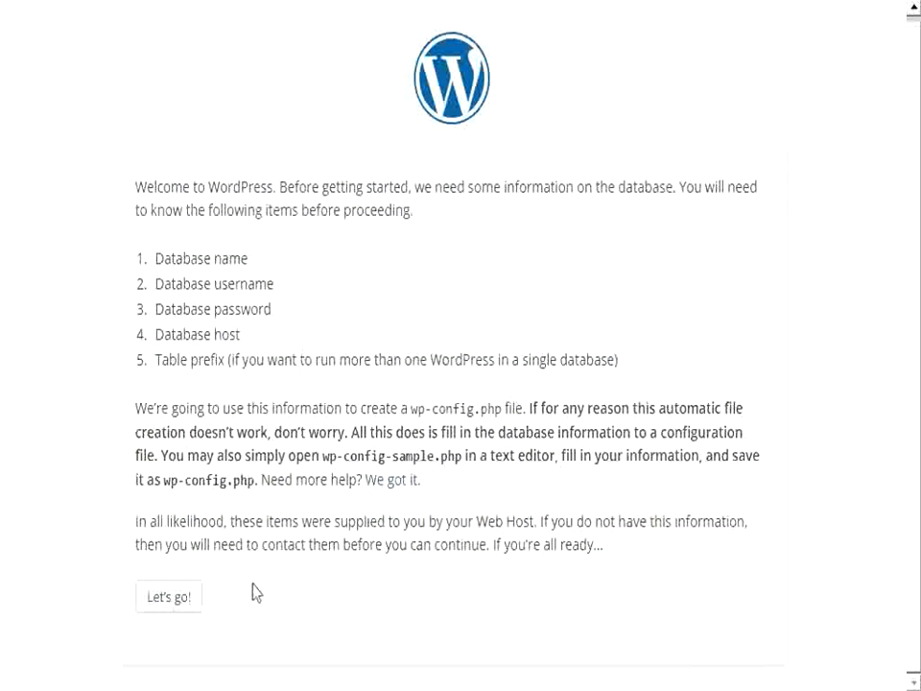
click(186, 610)
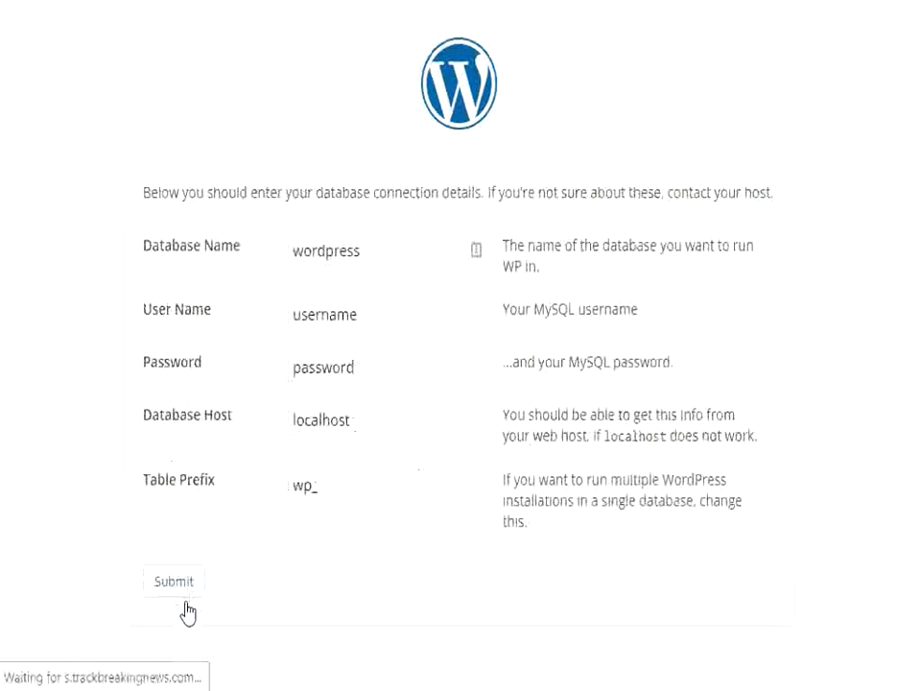
Enter database name mybike, user name MyBike and the database user's password
drag(401, 259, 288, 252)
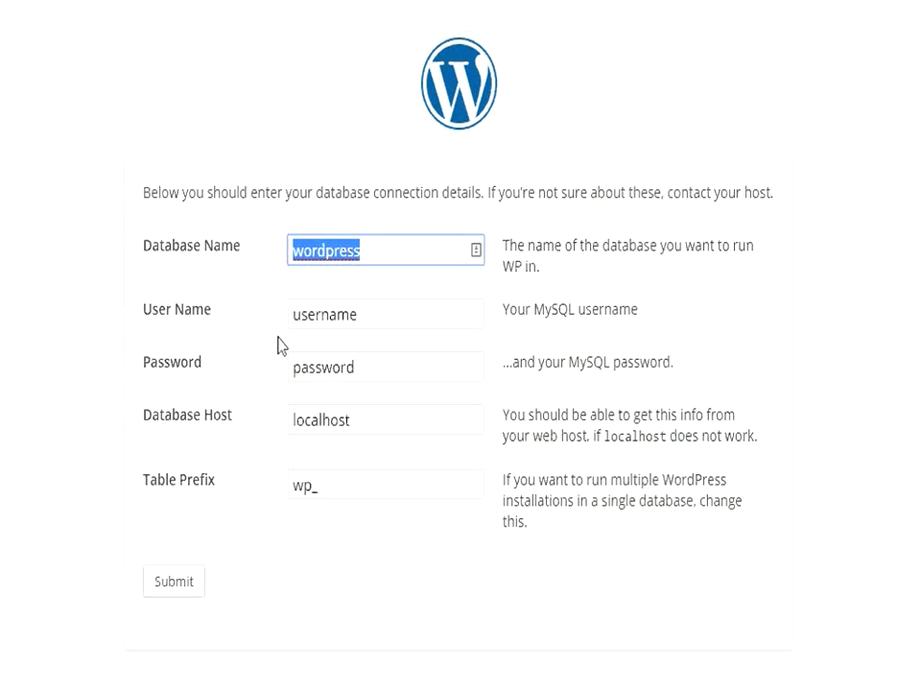
text(mybike)
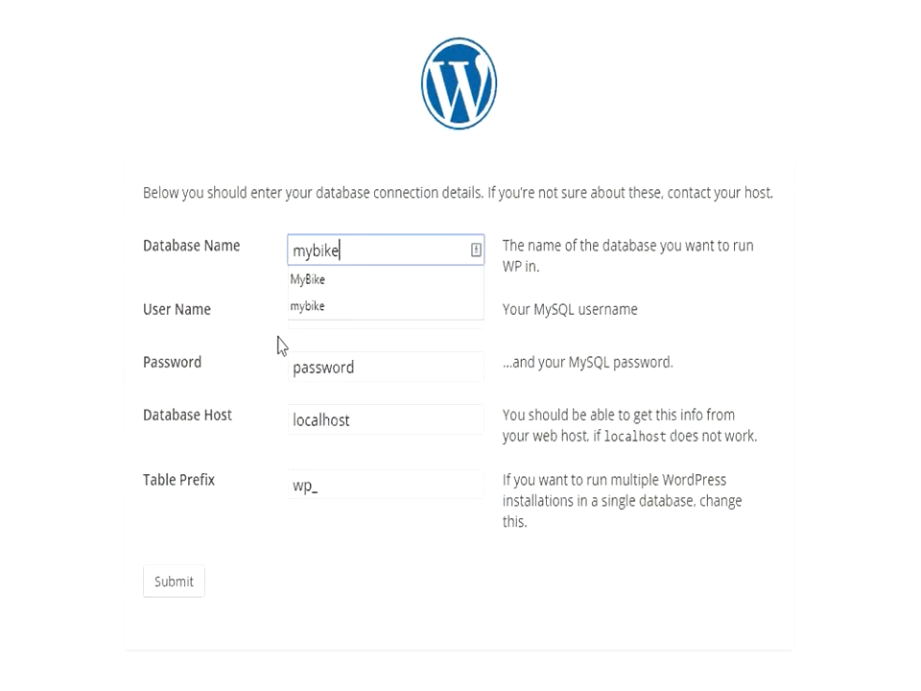
click(311, 318)
drag(355, 314, 251, 325)
text(My)
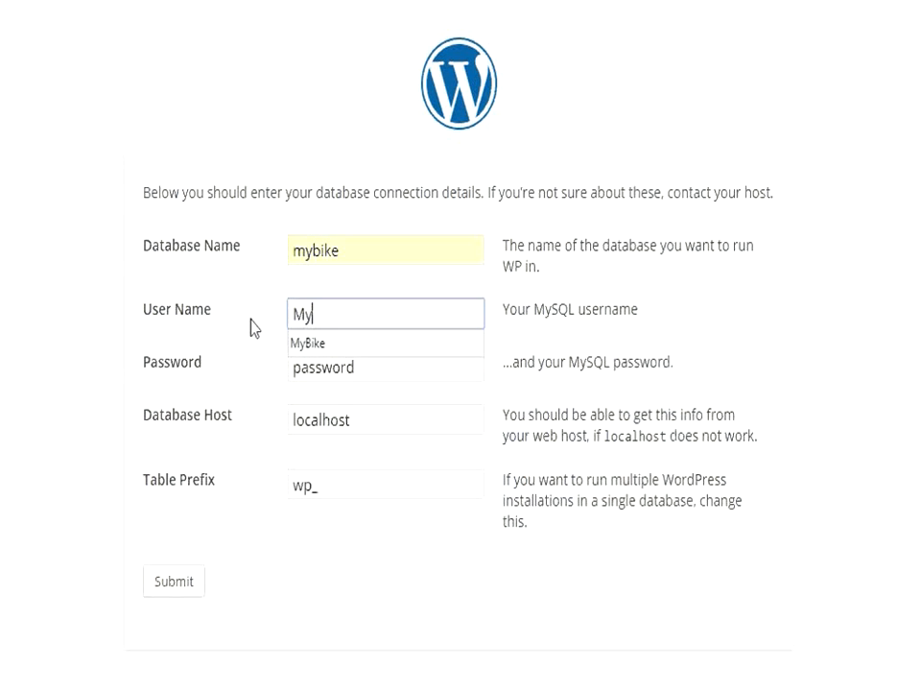
text(Bike)
click(402, 366)
drag(402, 366, 272, 351)
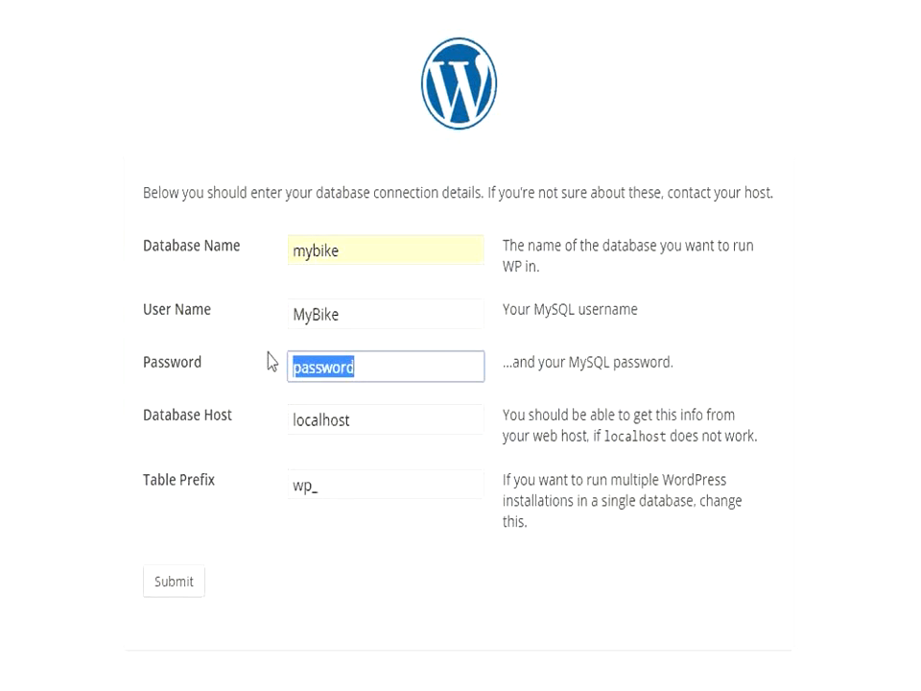
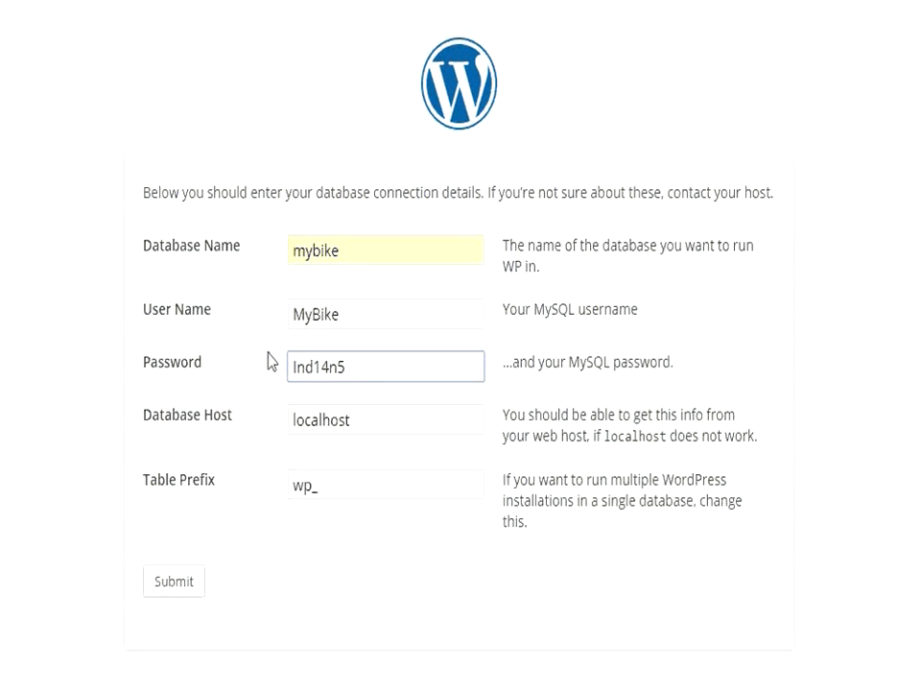
Adjust the table prefix, submit the connection details and run the installation
click(369, 422)
click(333, 491)
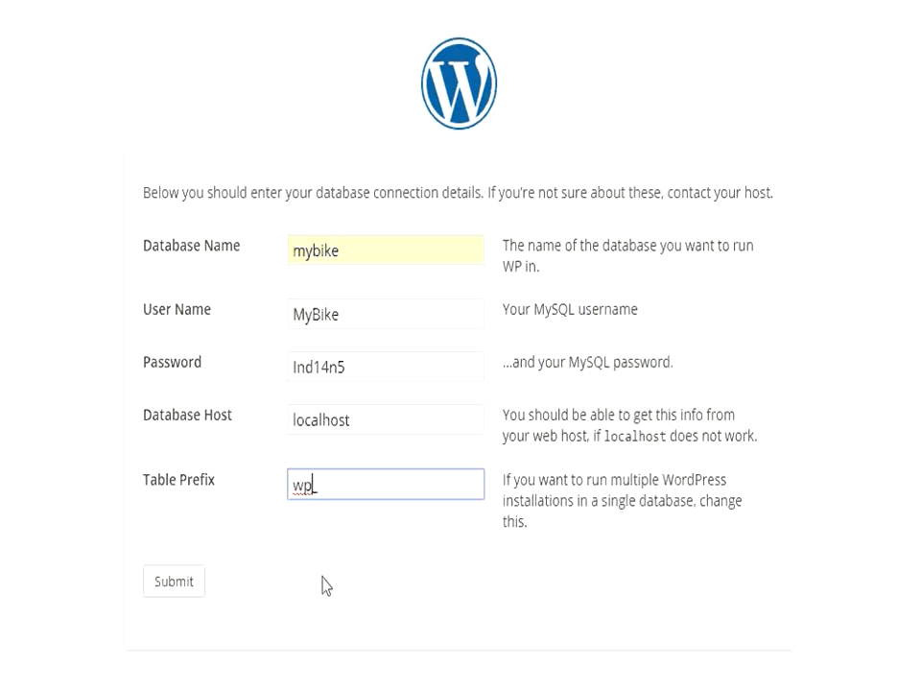
text(temp)
key(BackSpace)
key(BackSpace)
key(BackSpace)
key(BackSpace)
click(182, 590)
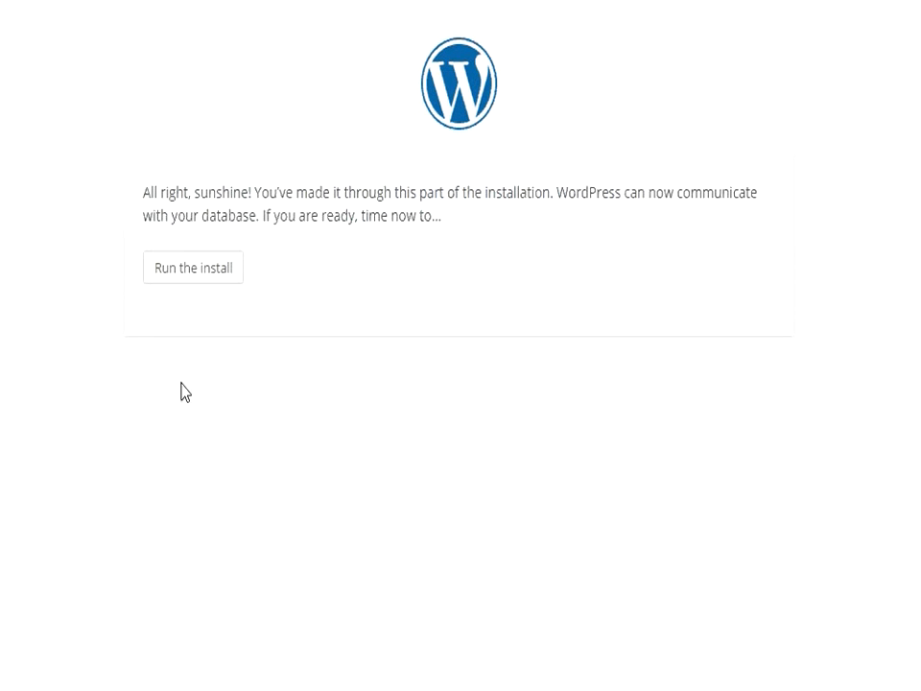
click(195, 275)
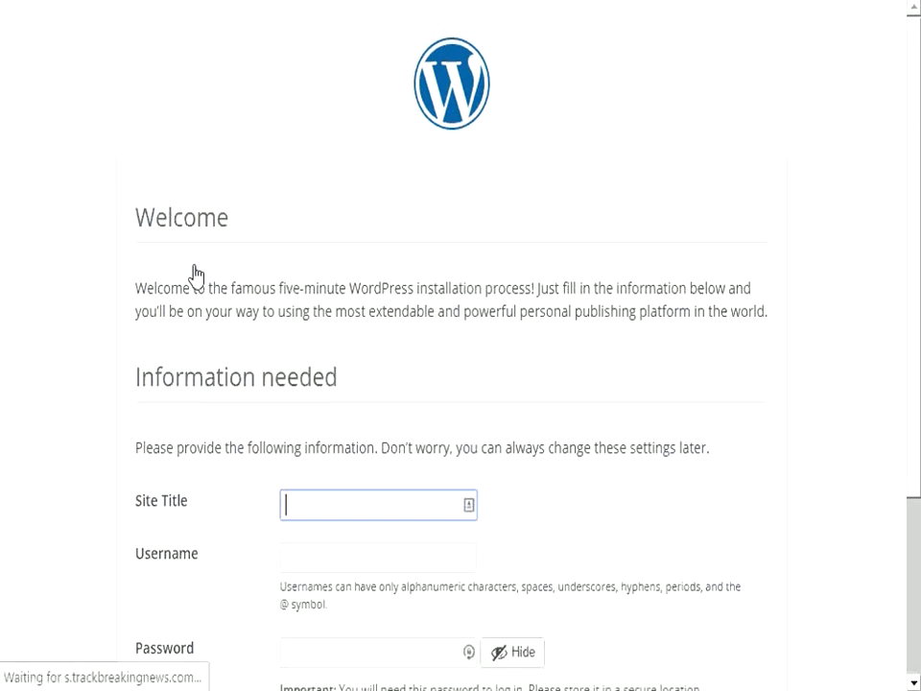
Set Site Title to My Bike, enter an admin username and copy the generated password
scroll(356, 323, down, 3)
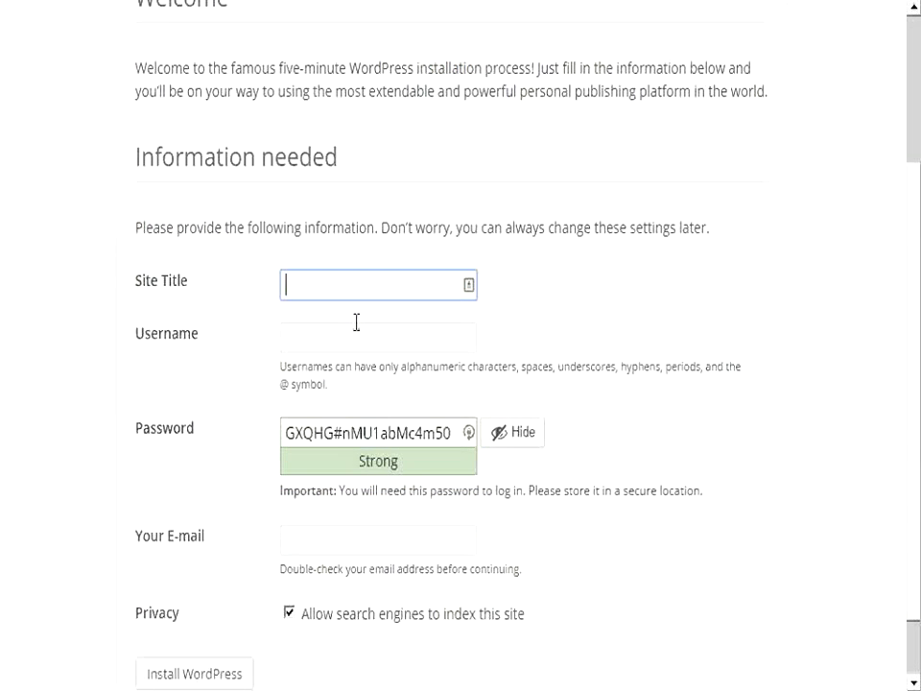
text(My Bike)
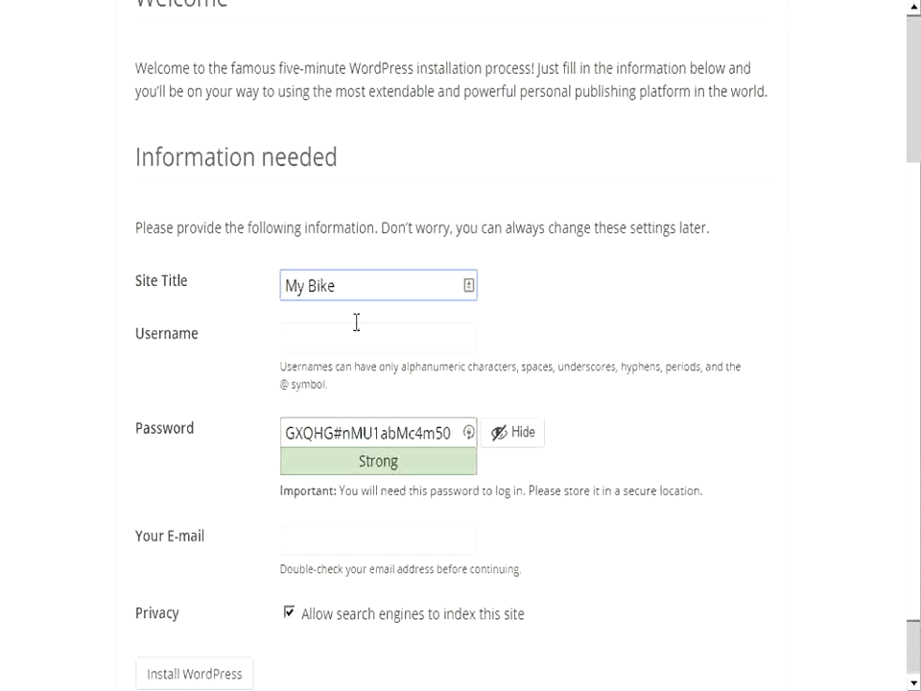
click(311, 337)
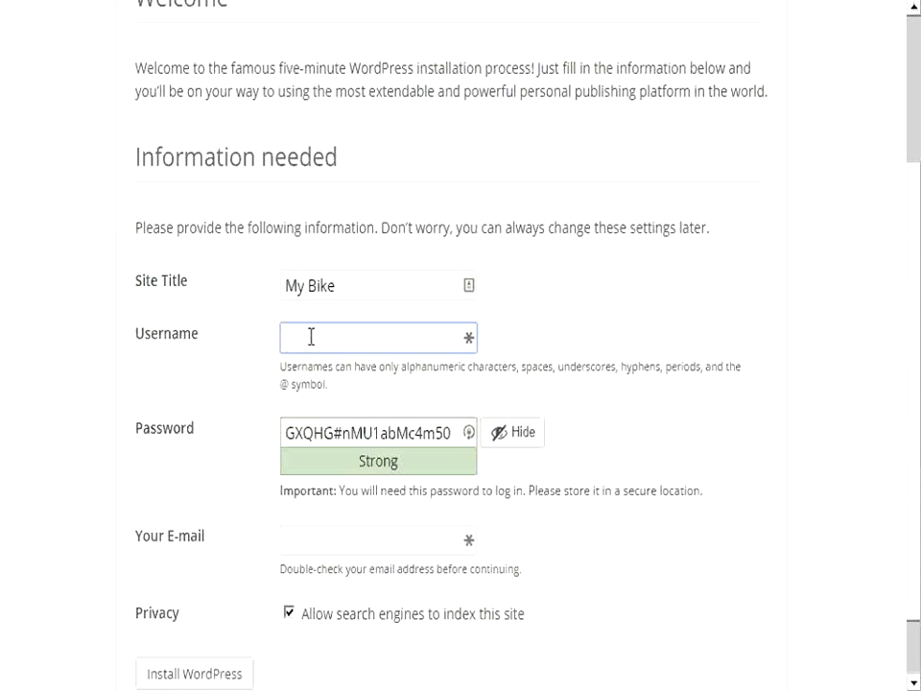
text(my)
drag(455, 432, 279, 429)
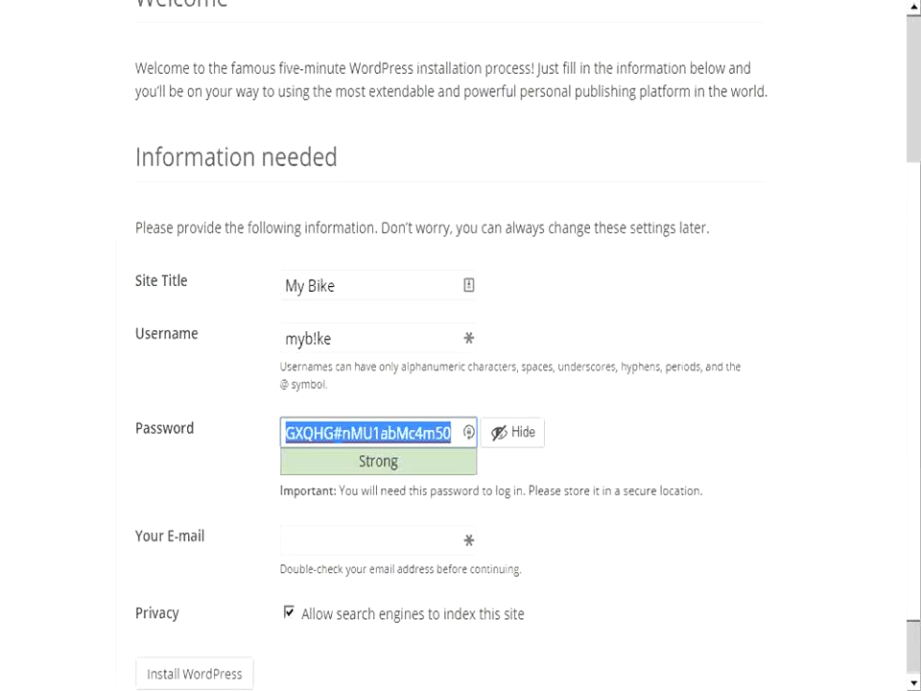
key(alt+Tab)
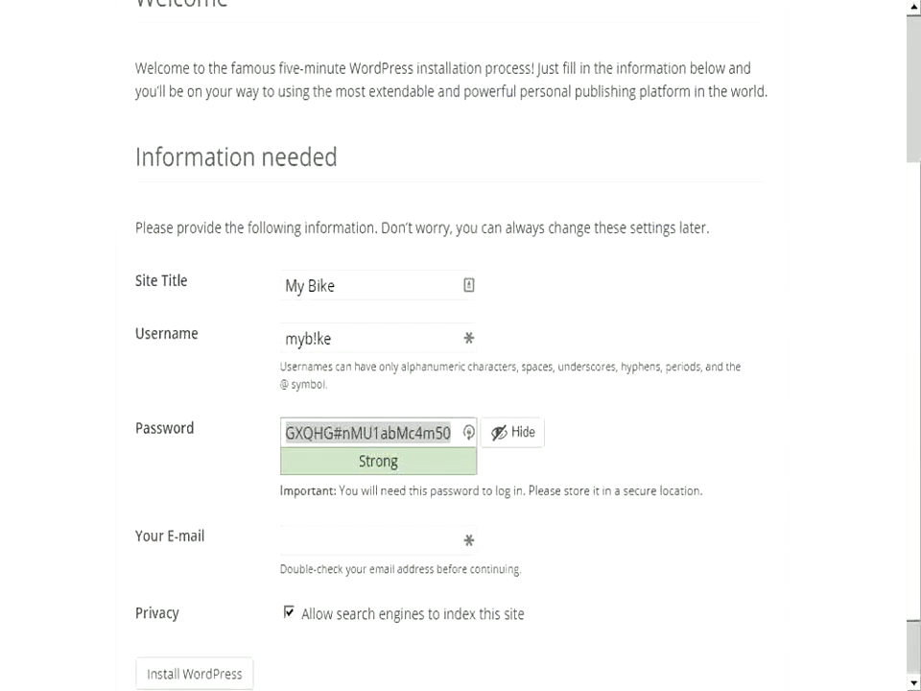
Enter the admin e-mail address and submit the site details for installation
click(351, 537)
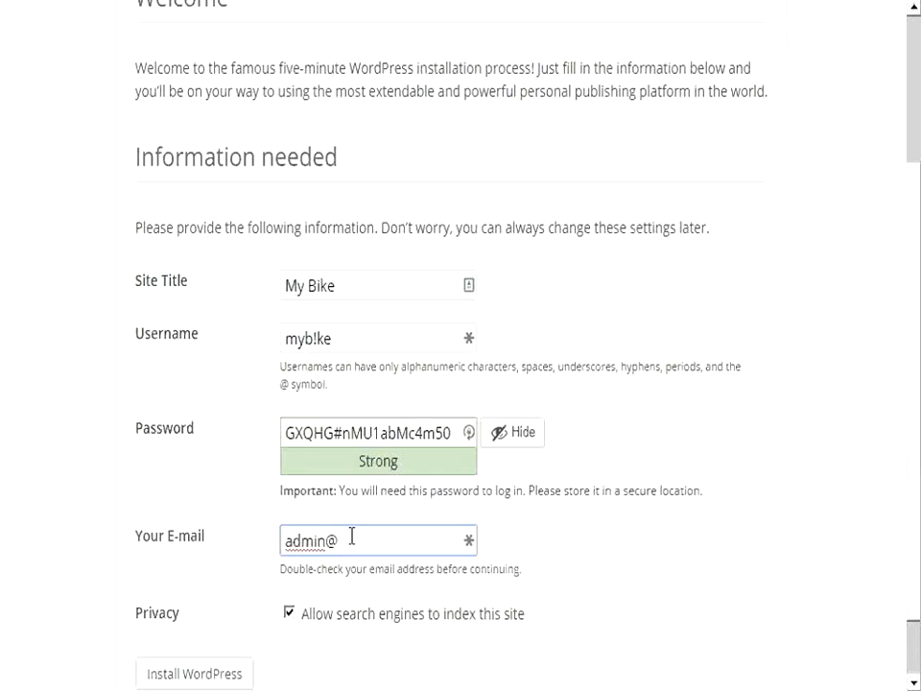
scroll(279, 559, down, 1)
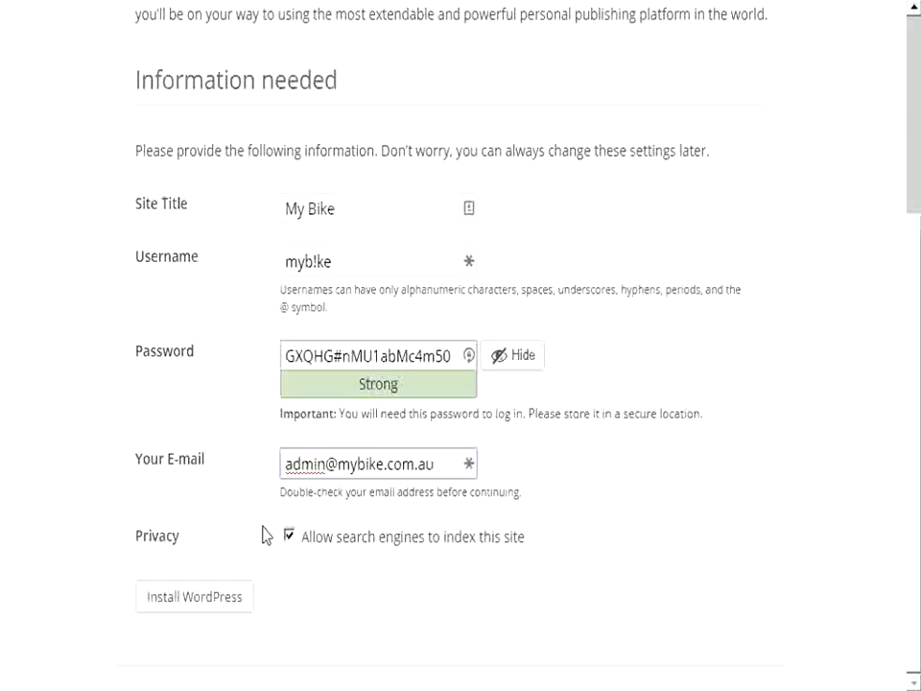
click(205, 603)
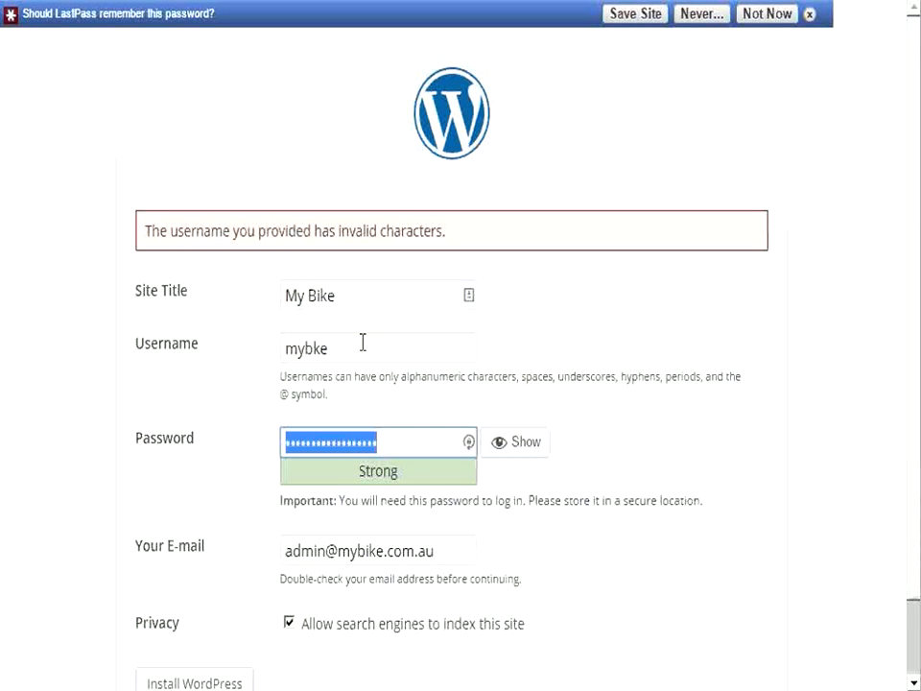
Replace the ! in the username with 1 and resubmit the installation
click(306, 348)
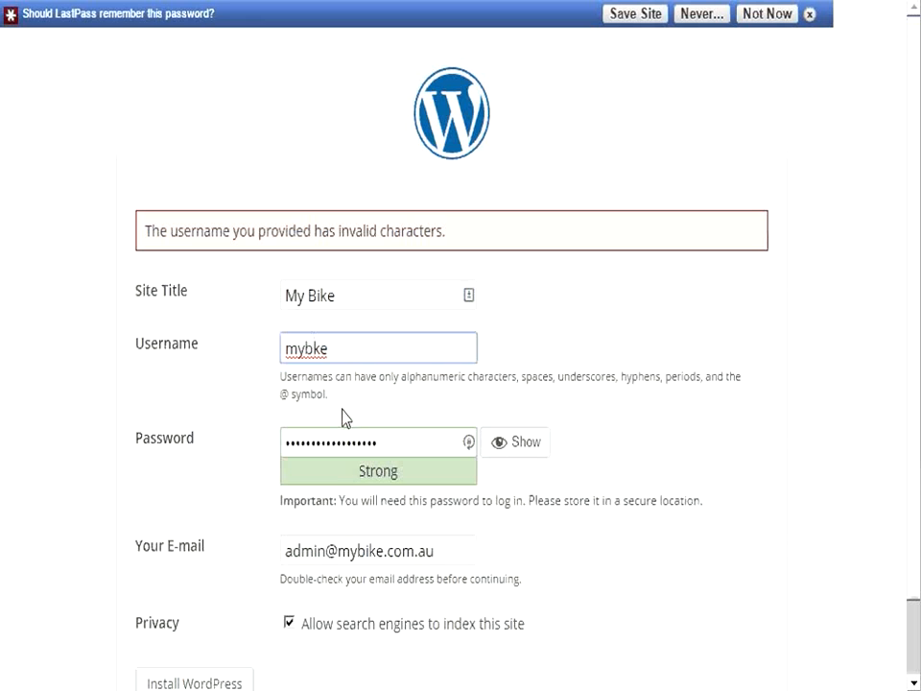
text(1)
scroll(346, 403, down, 1)
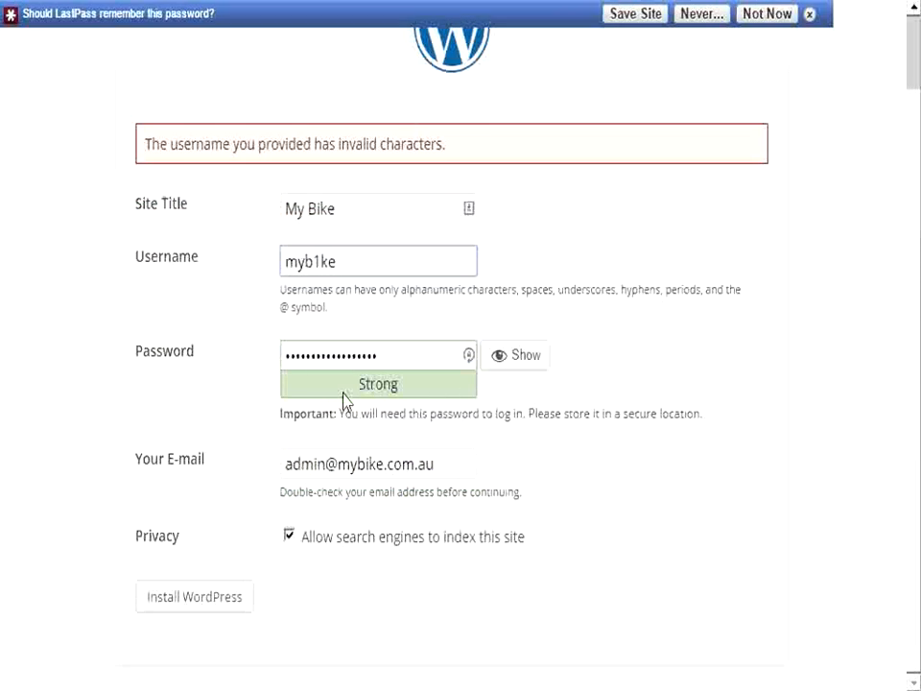
click(235, 603)
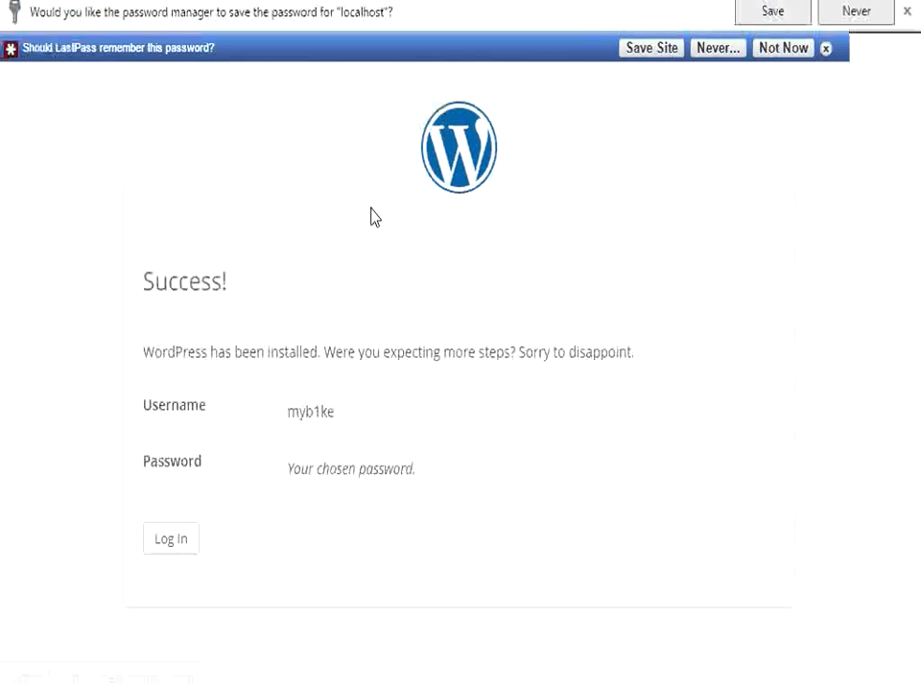
Dismiss the LastPass save-password bar and go to the WordPress login page
click(783, 55)
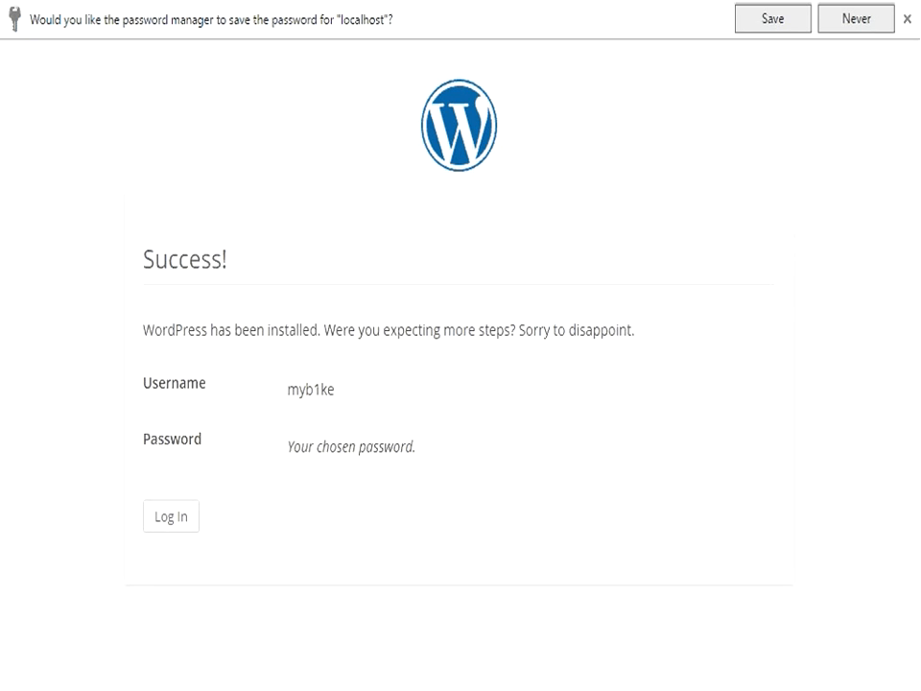
click(178, 516)
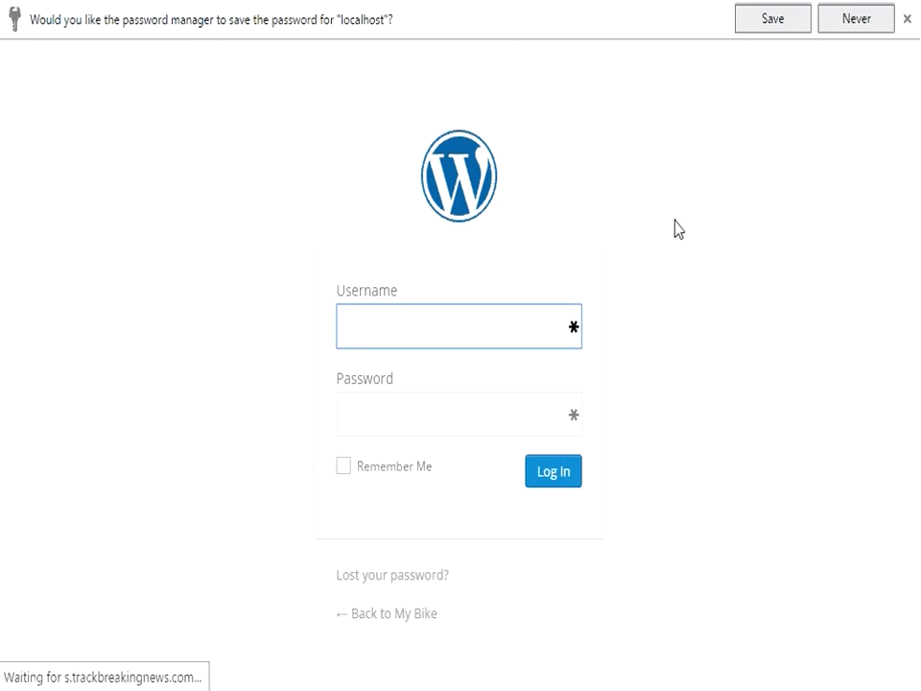
Decline the browser's password save and go to the new My Bike site
click(841, 27)
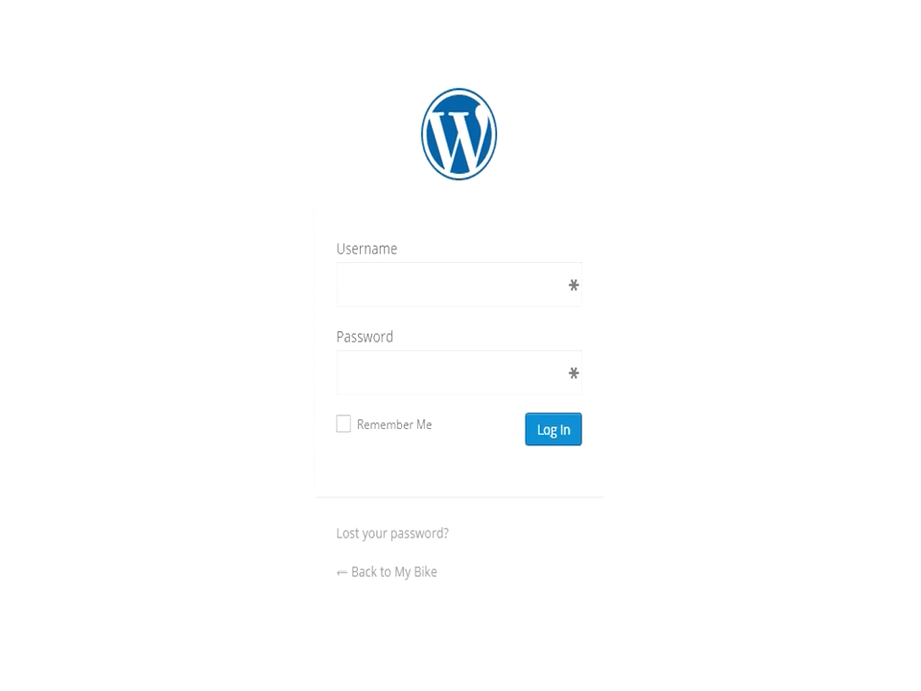
key(BackSpace)
key(Return)
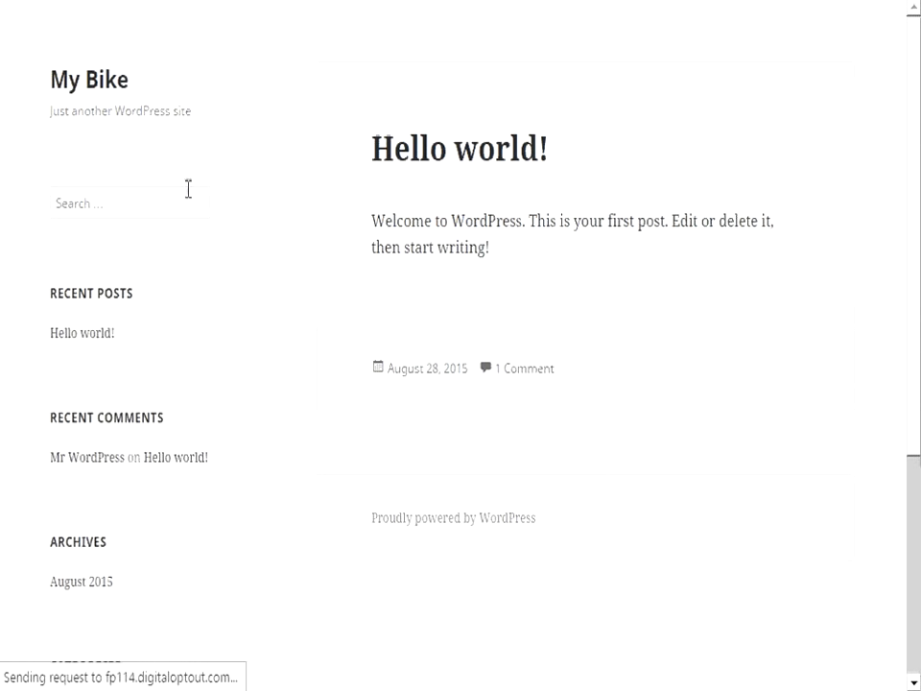